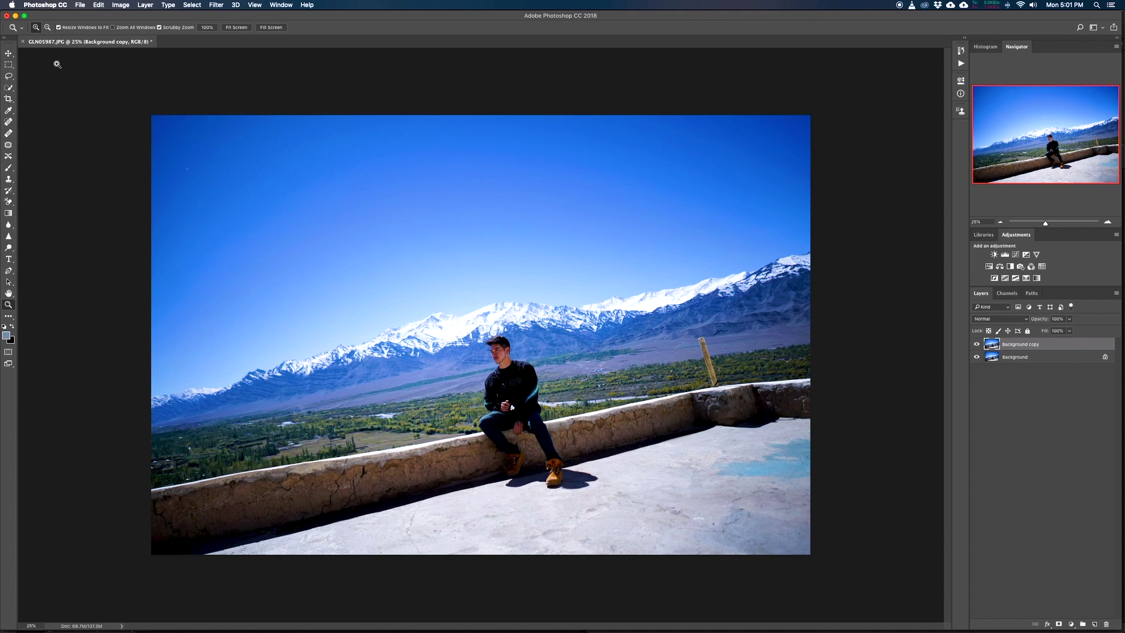
# Step: Straighten and crop the tilted photo with the Crop tool's Straighten option, using a line along the base of the mountains
pyautogui.click(8, 101)
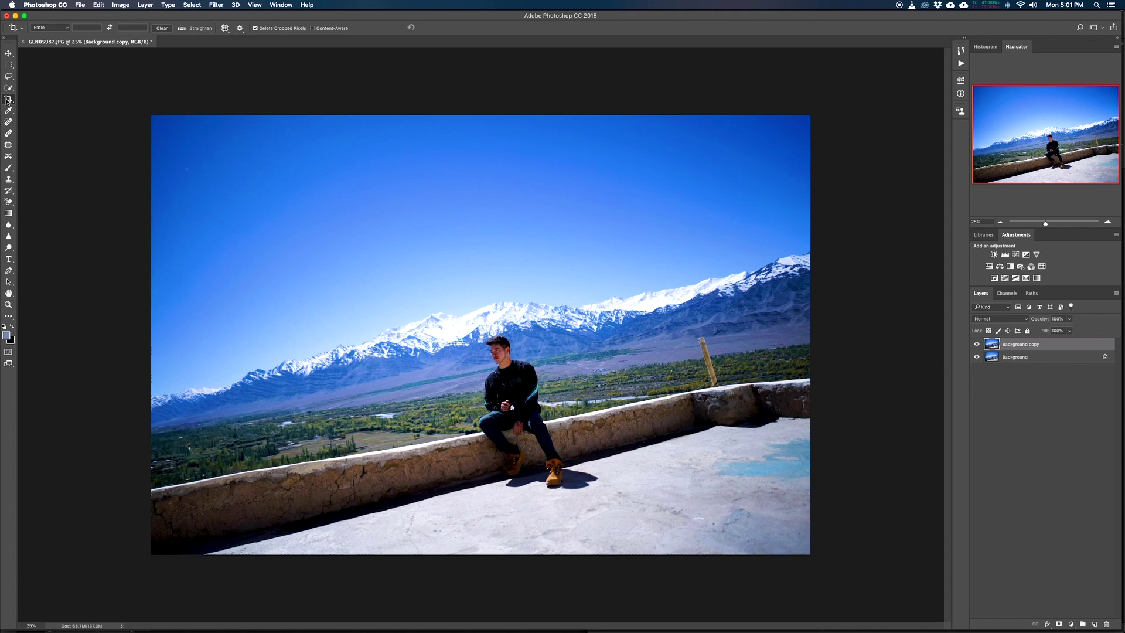
pyautogui.click(182, 29)
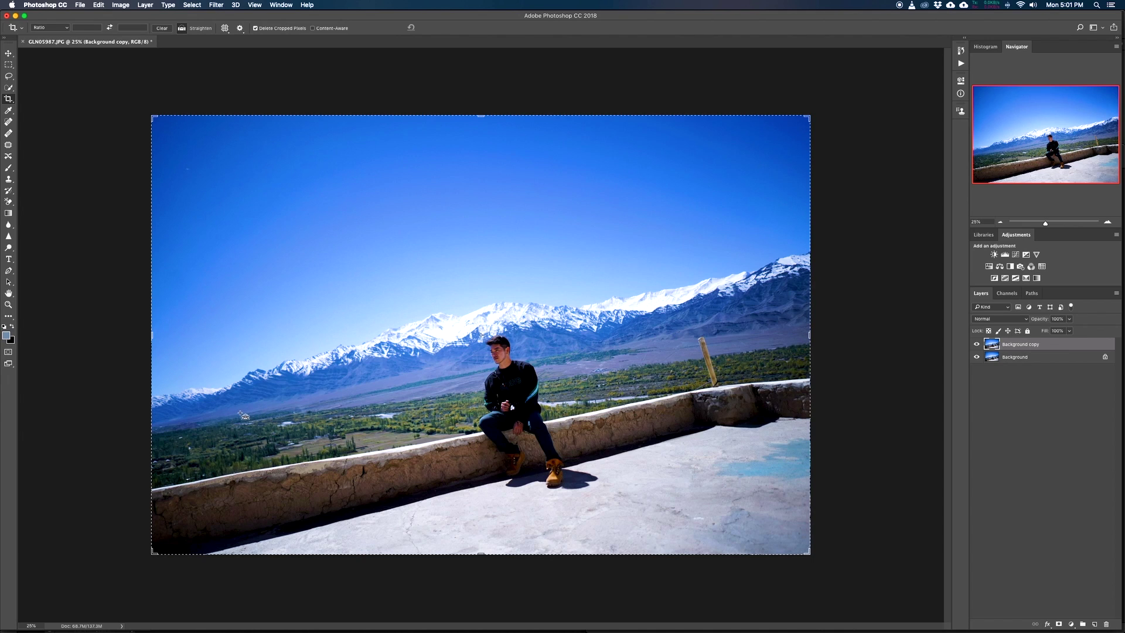
pyautogui.moveTo(240, 414); pyautogui.dragTo(611, 346)
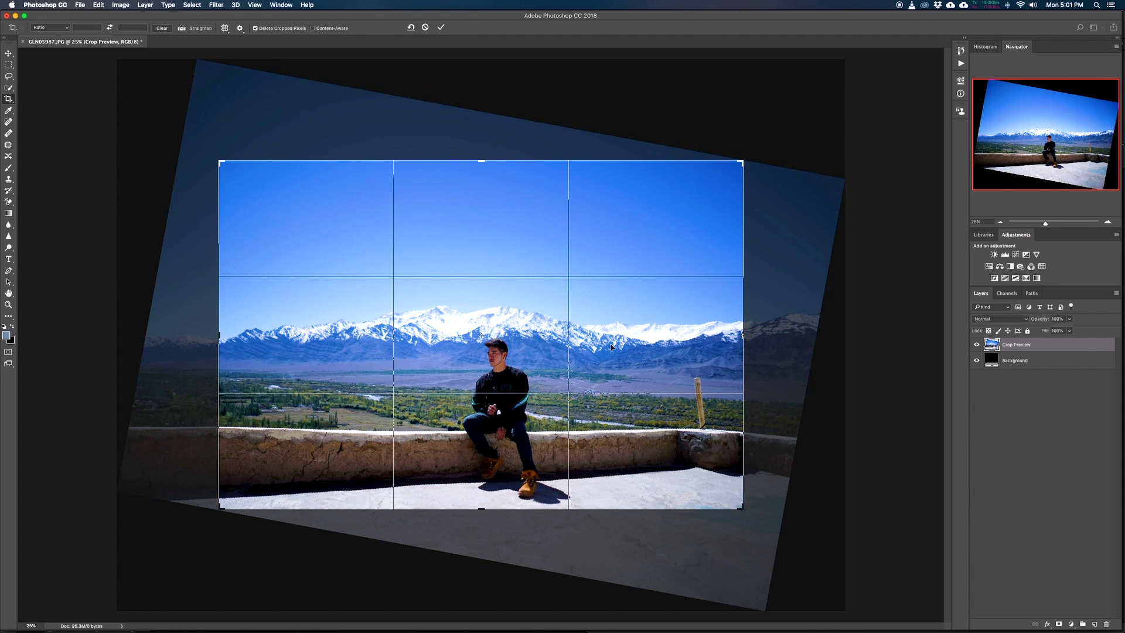
pyautogui.press('Return')
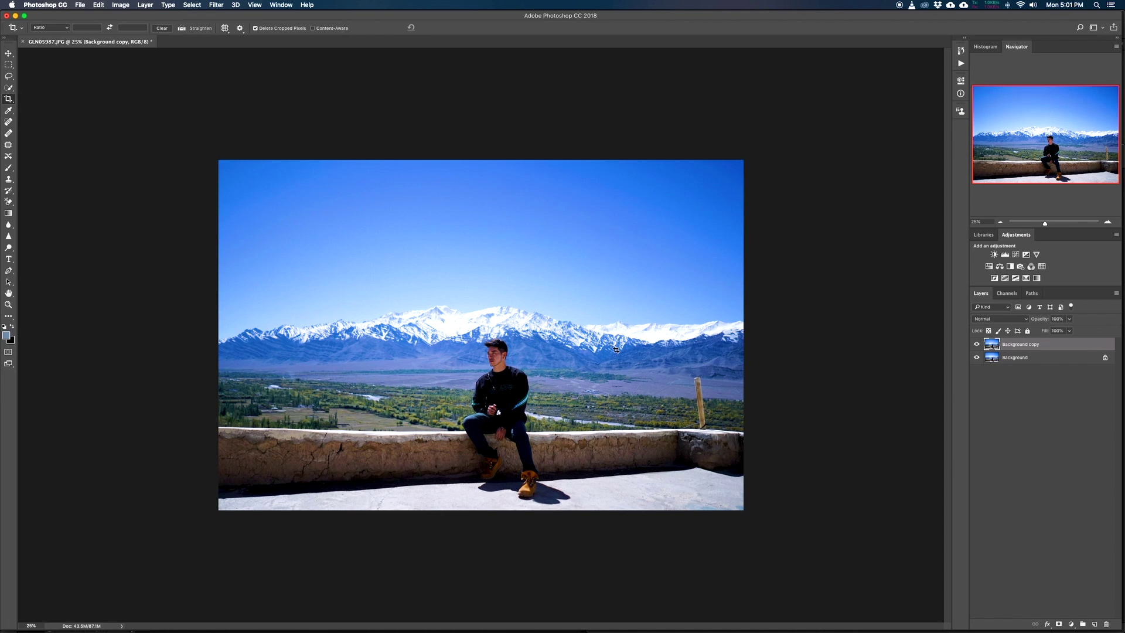
# Step: Warm the Background copy layer with the Camera Raw Filter by setting Temperature to +15
pyautogui.press('z')
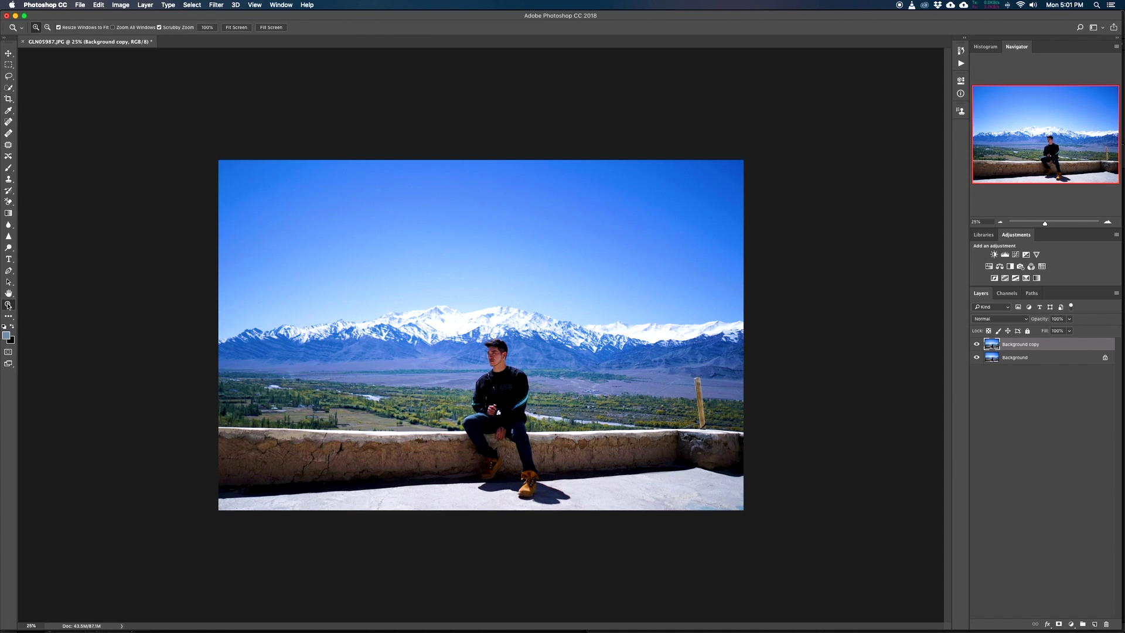
pyautogui.click(193, 391)
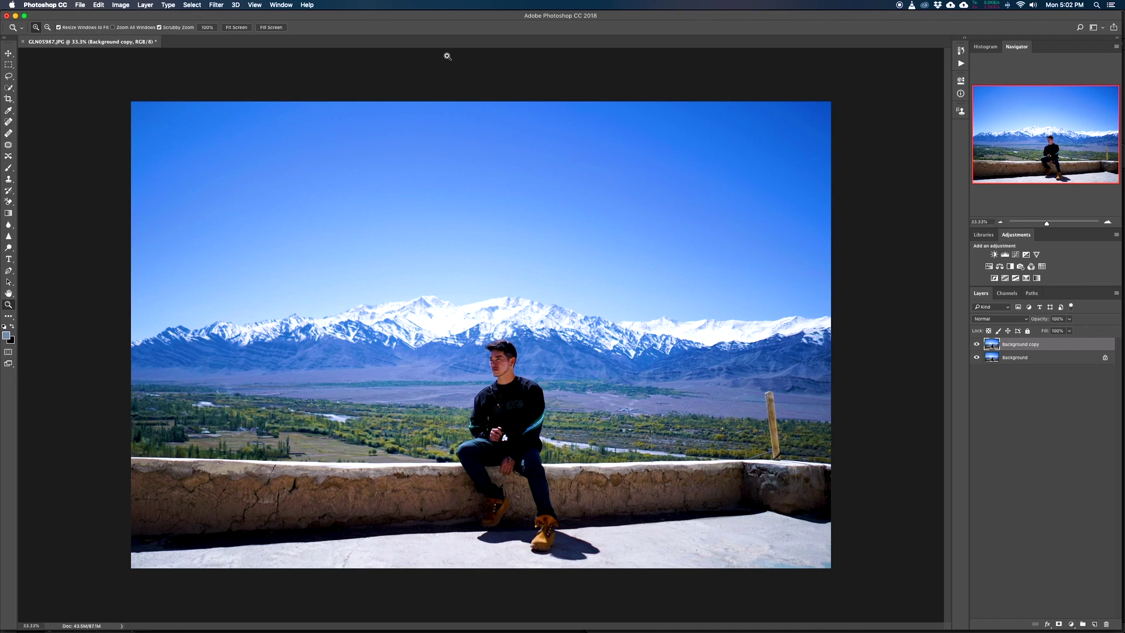
pyautogui.click(423, 318)
pyautogui.keyDown('alt'); pyautogui.click(379, 301); pyautogui.keyUp('alt')
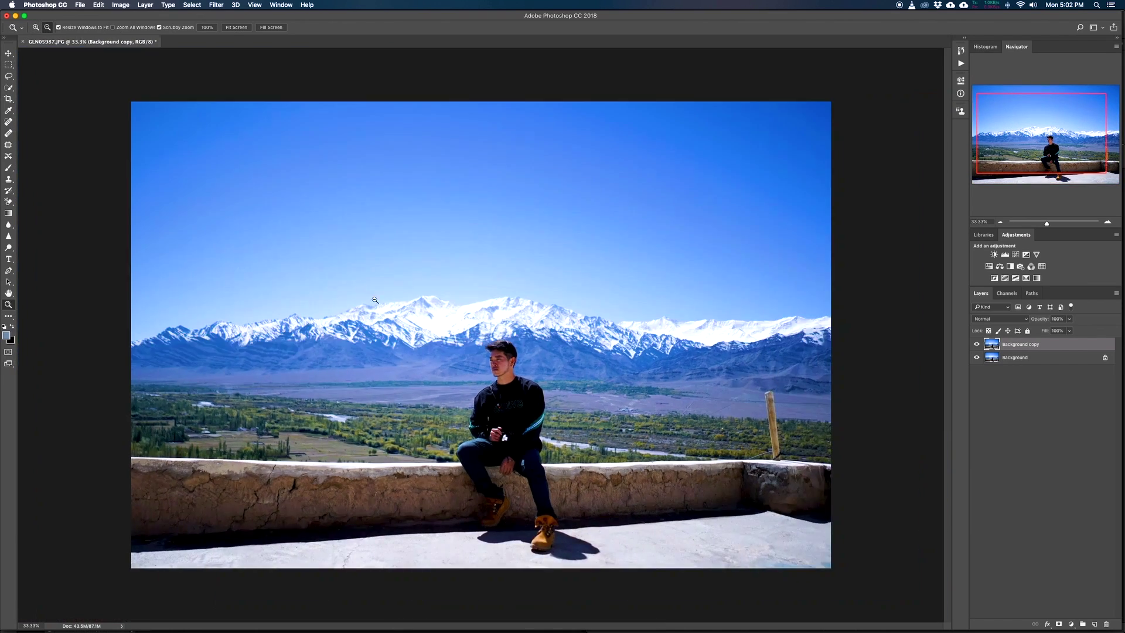
pyautogui.click(216, 6)
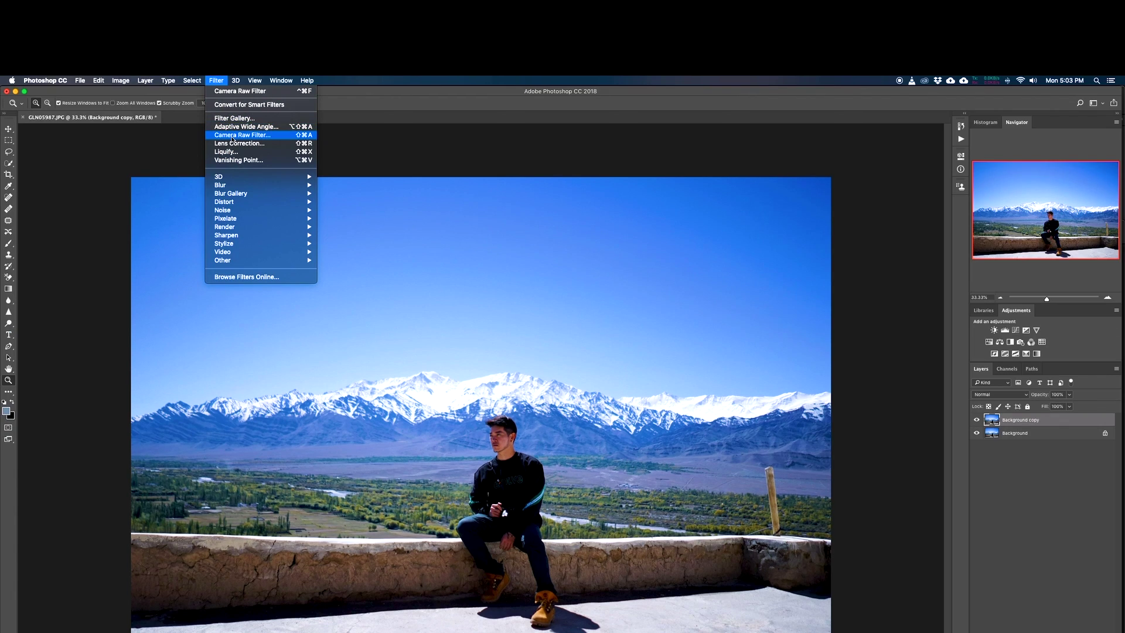
pyautogui.click(232, 140)
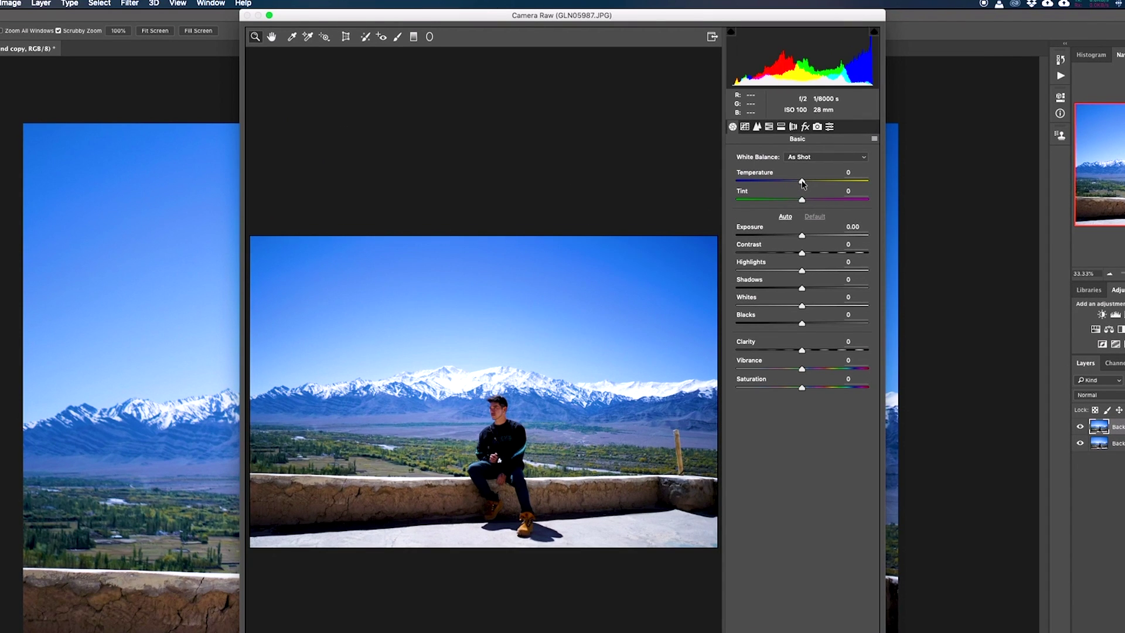
pyautogui.moveTo(802, 183); pyautogui.dragTo(812, 185)
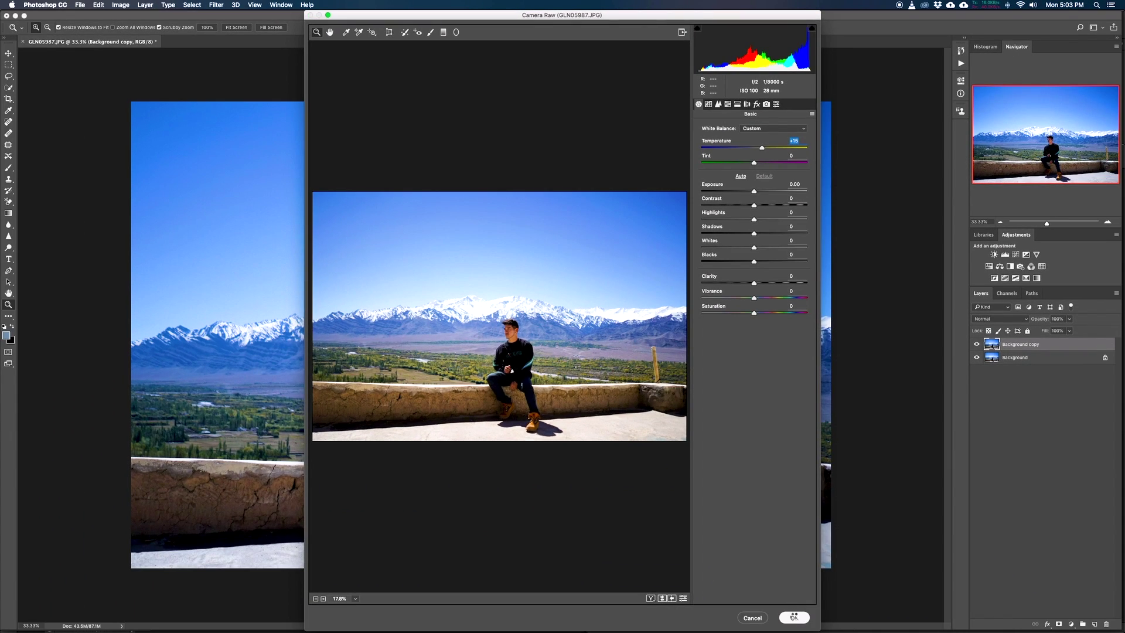
pyautogui.click(794, 616)
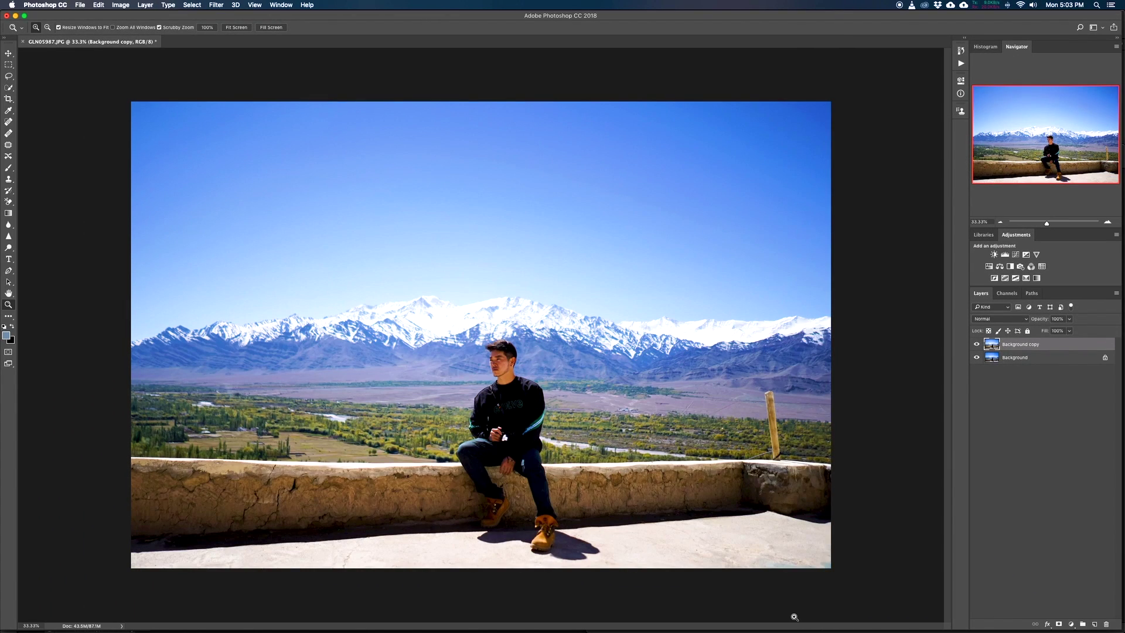
# Step: Compare the warmed image with the original by toggling the visibility of the Background copy layer
pyautogui.click(977, 345)
pyautogui.click(977, 345)
pyautogui.click(976, 345)
pyautogui.click(976, 345)
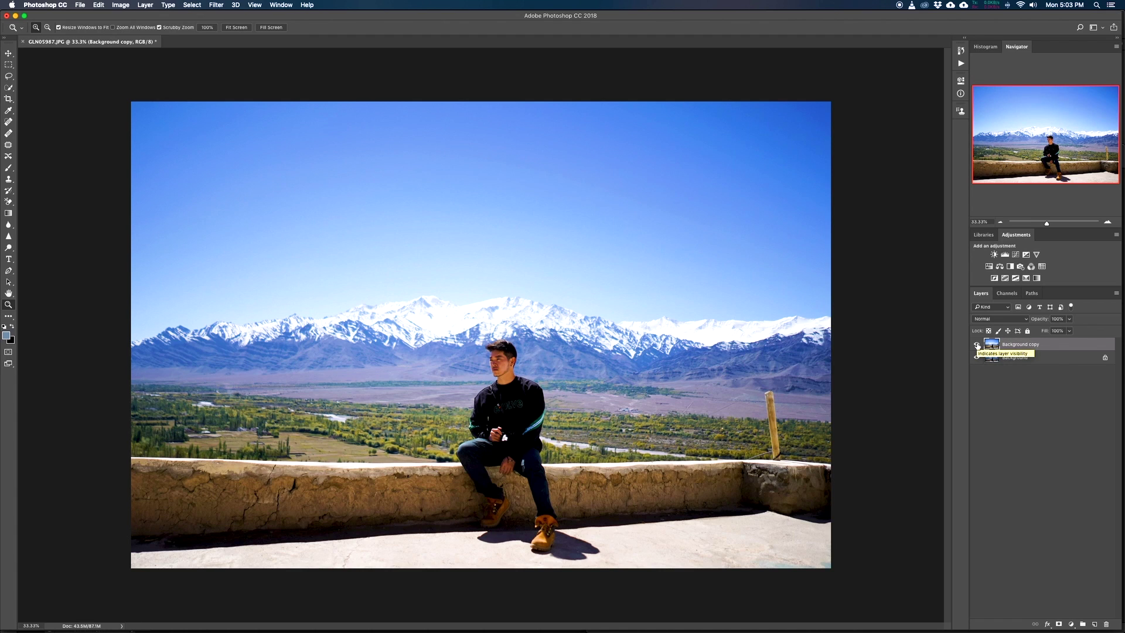
pyautogui.click(977, 345)
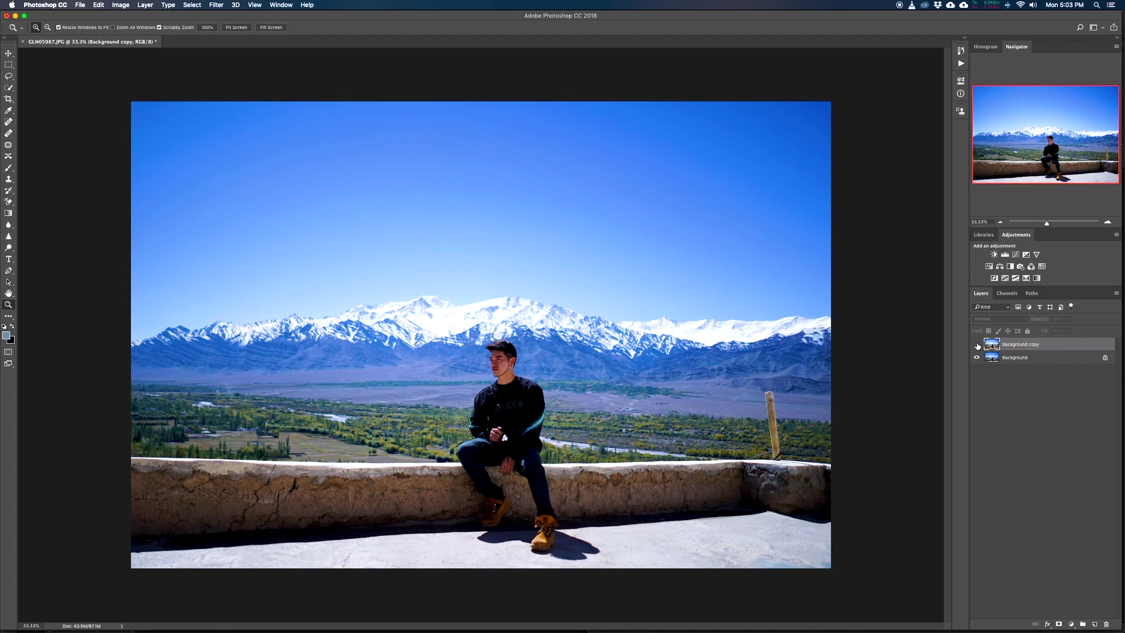
pyautogui.click(977, 346)
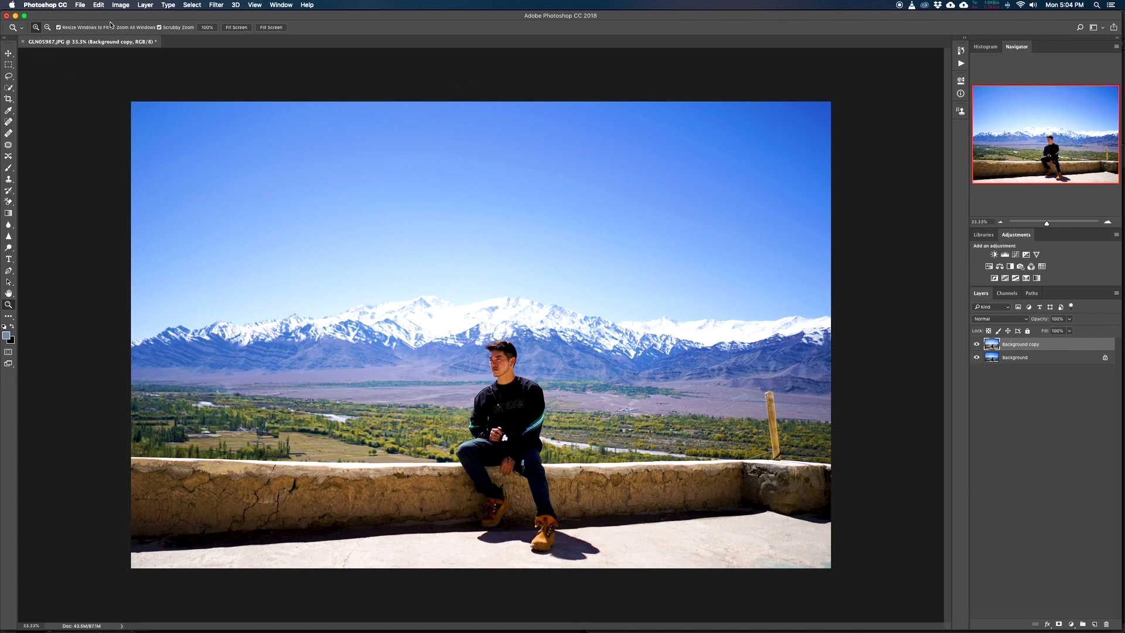
# Step: Start a Brightness/Contrast adjustment on the Background copy layer with Brightness at 0 and Contrast at 19
pyautogui.click(121, 5)
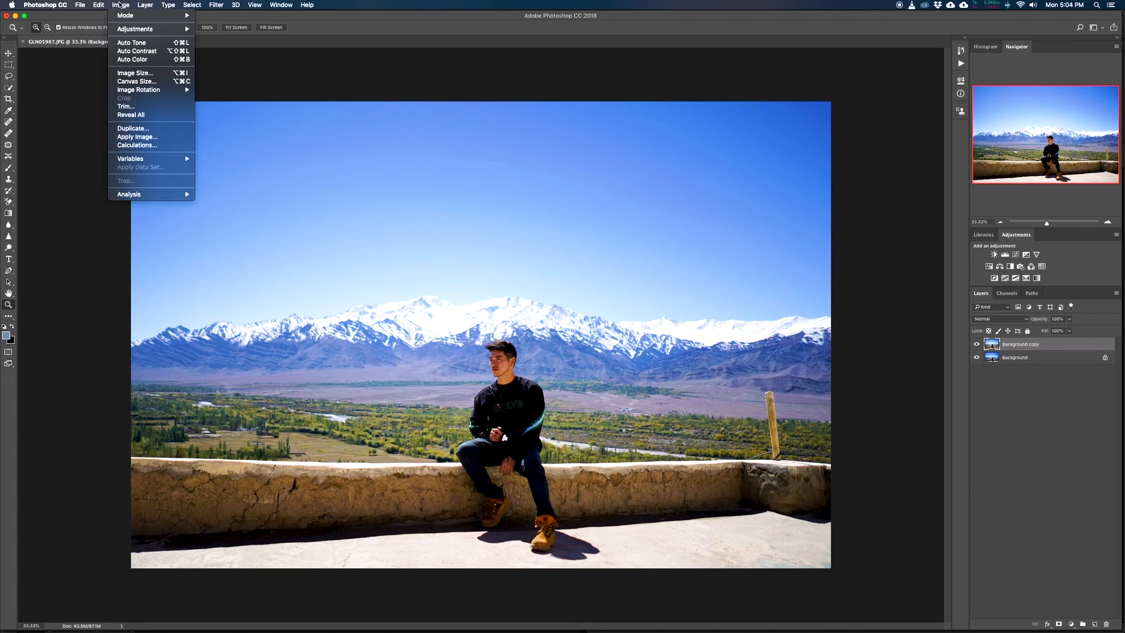
pyautogui.moveTo(128, 30)
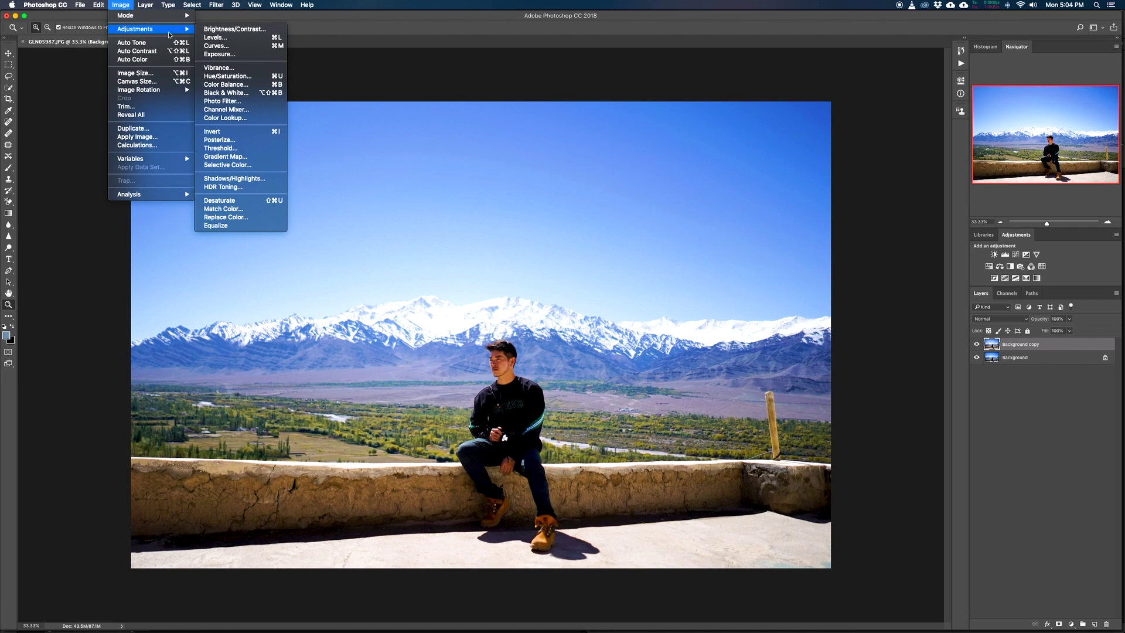
pyautogui.click(259, 31)
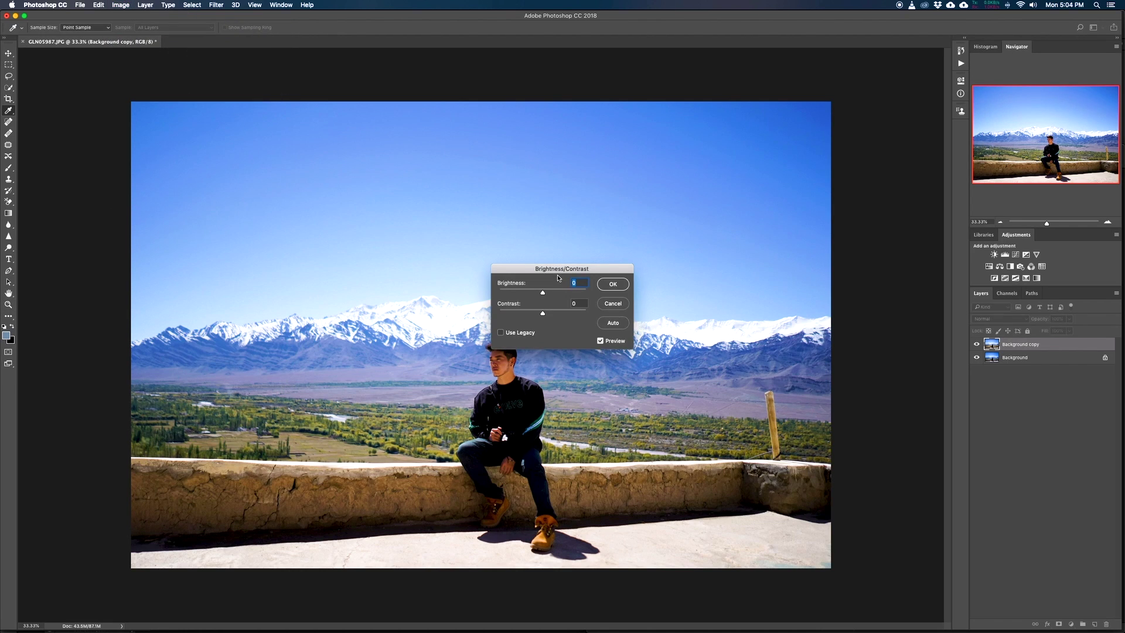
pyautogui.moveTo(559, 269); pyautogui.dragTo(265, 125)
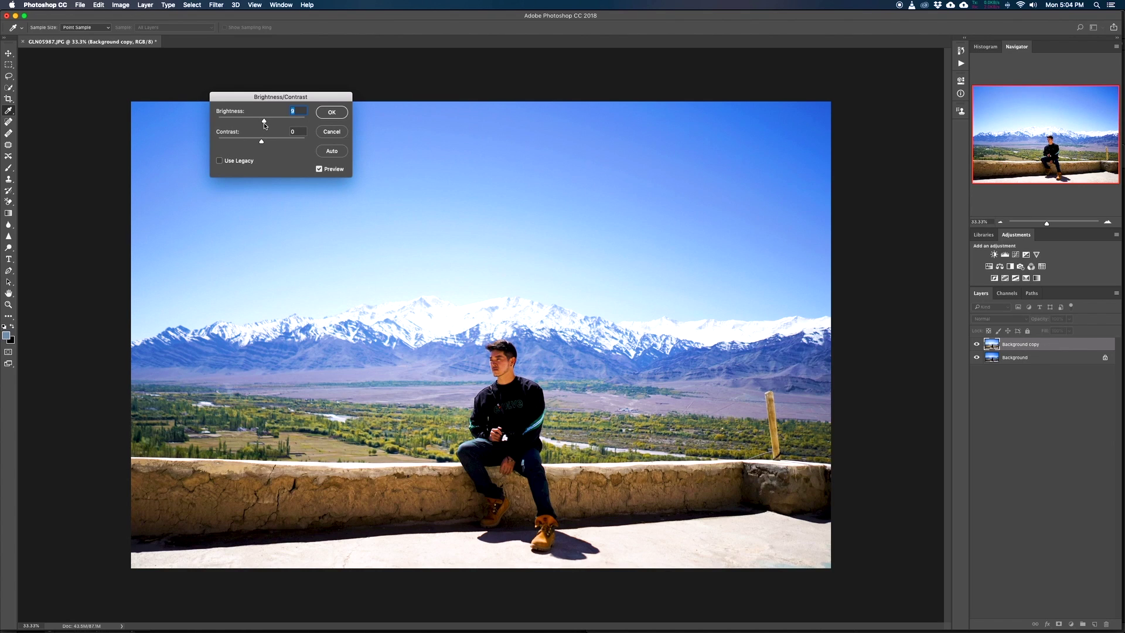
pyautogui.write('0')
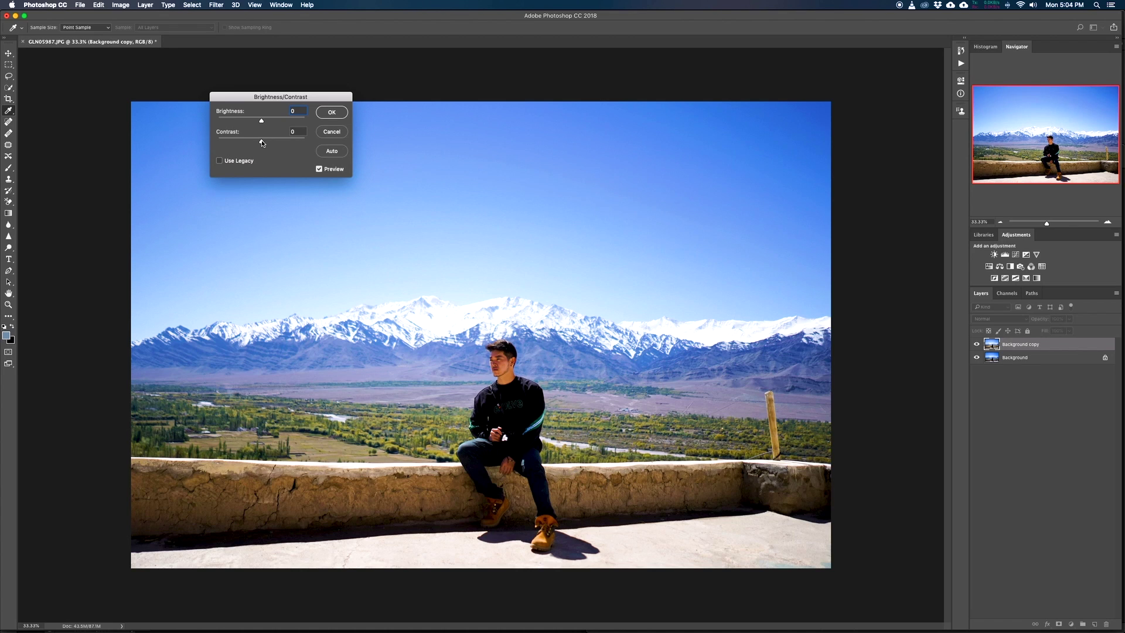
pyautogui.moveTo(262, 143); pyautogui.dragTo(270, 143)
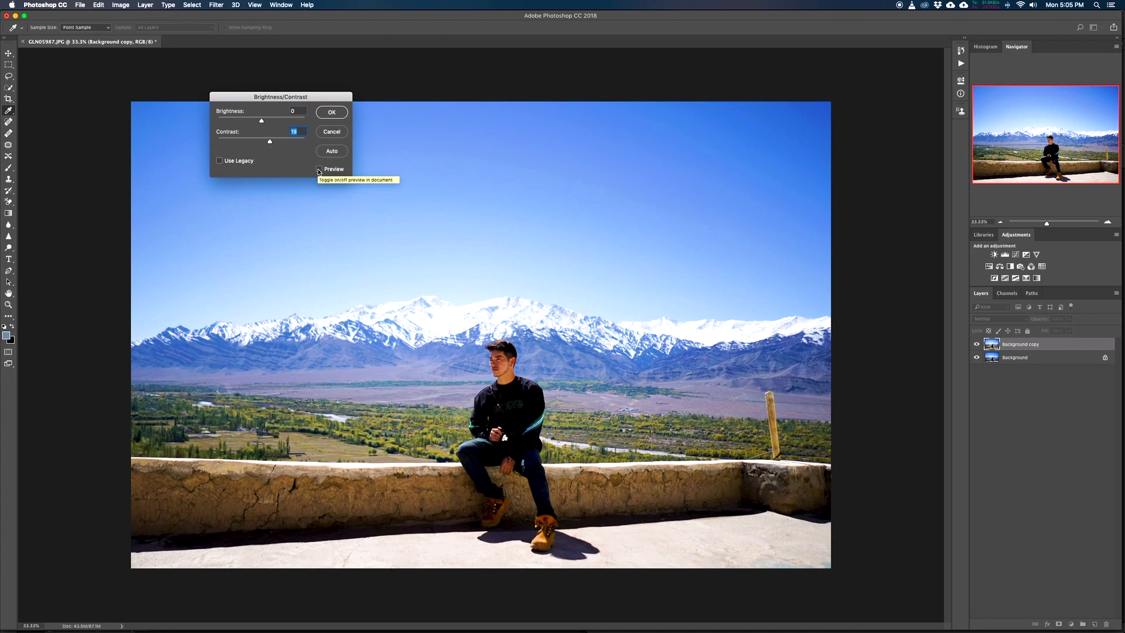
# Step: Compare the image with and without the contrast preview and apply the Brightness/Contrast adjustment
pyautogui.click(319, 169)
pyautogui.click(319, 170)
pyautogui.click(319, 170)
pyautogui.click(319, 170)
pyautogui.click(319, 170)
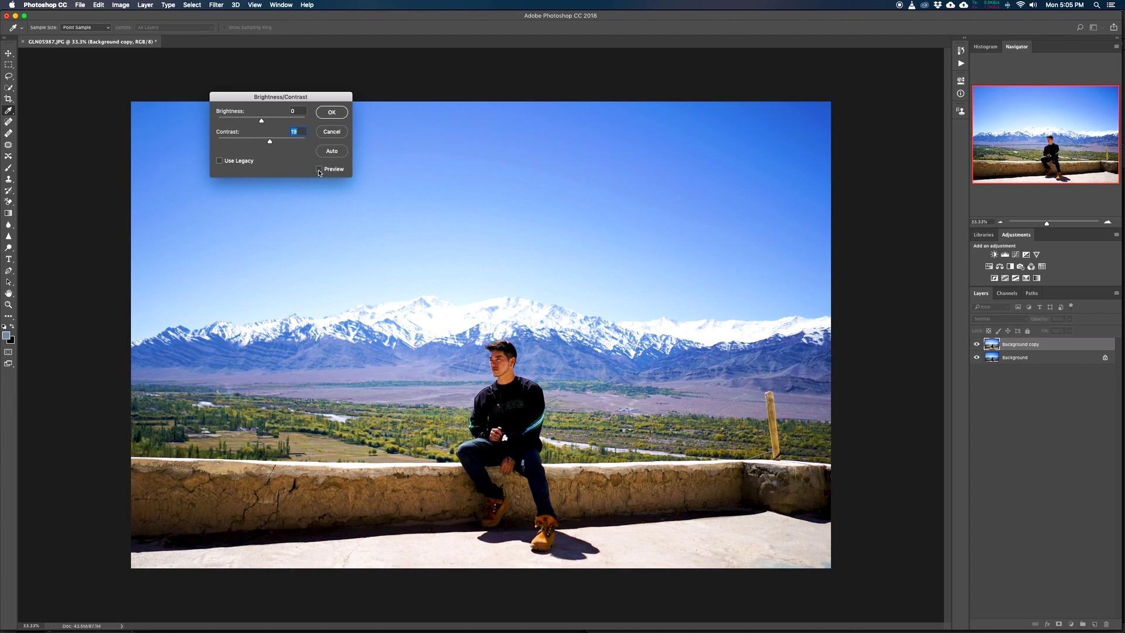
pyautogui.click(320, 170)
pyautogui.click(319, 170)
pyautogui.click(319, 170)
pyautogui.click(319, 170)
pyautogui.press('Return')
# Step: Start a Shadows/Highlights adjustment on the Background copy layer and set the Shadows amount to 10%
pyautogui.press('z')
pyautogui.click(476, 405)
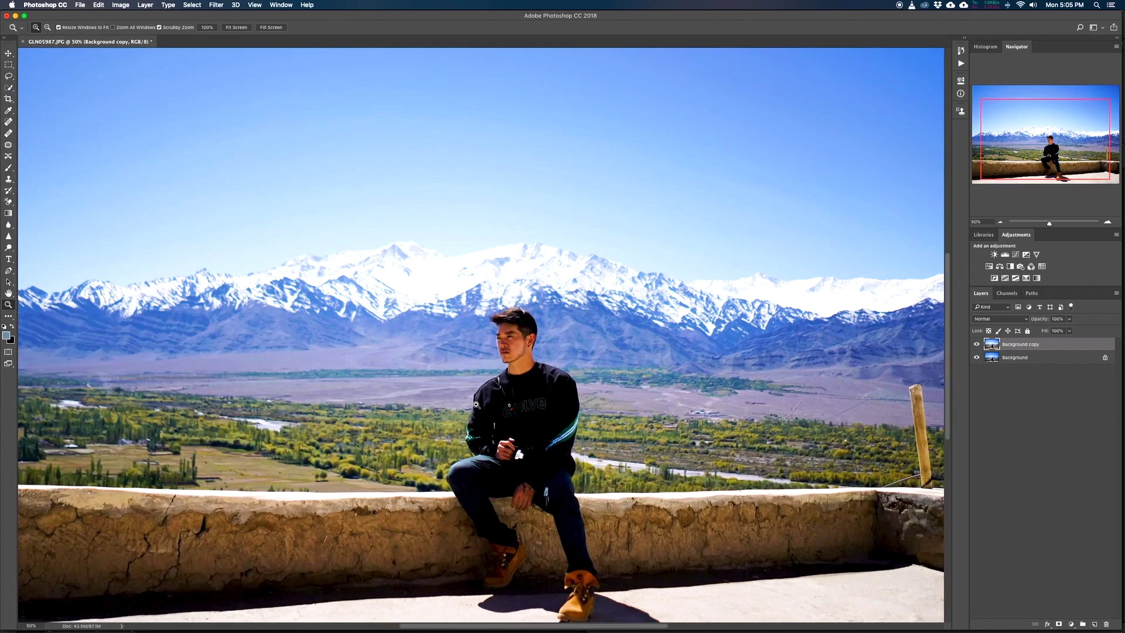
pyautogui.click(476, 404)
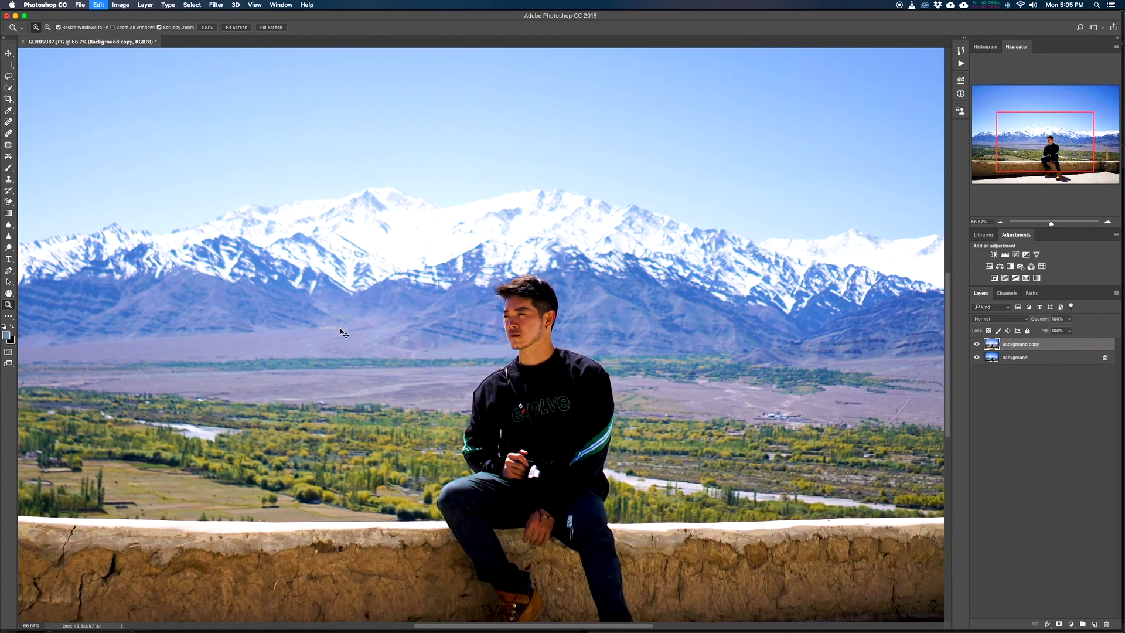
pyautogui.moveTo(340, 350); pyautogui.dragTo(422, 238)
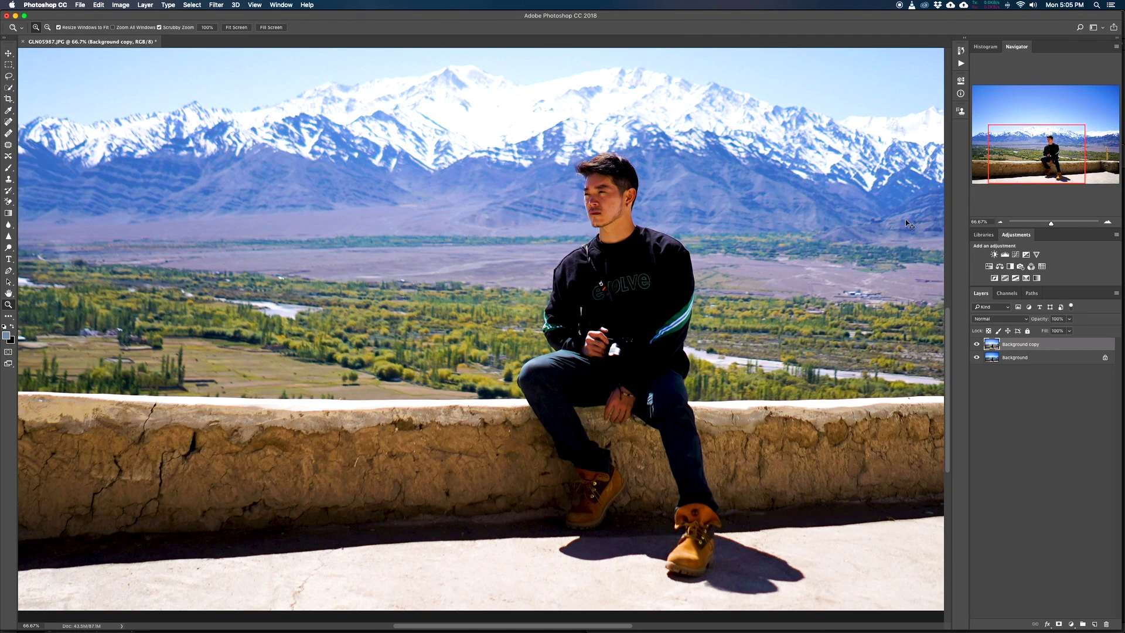
pyautogui.press('super+minus')
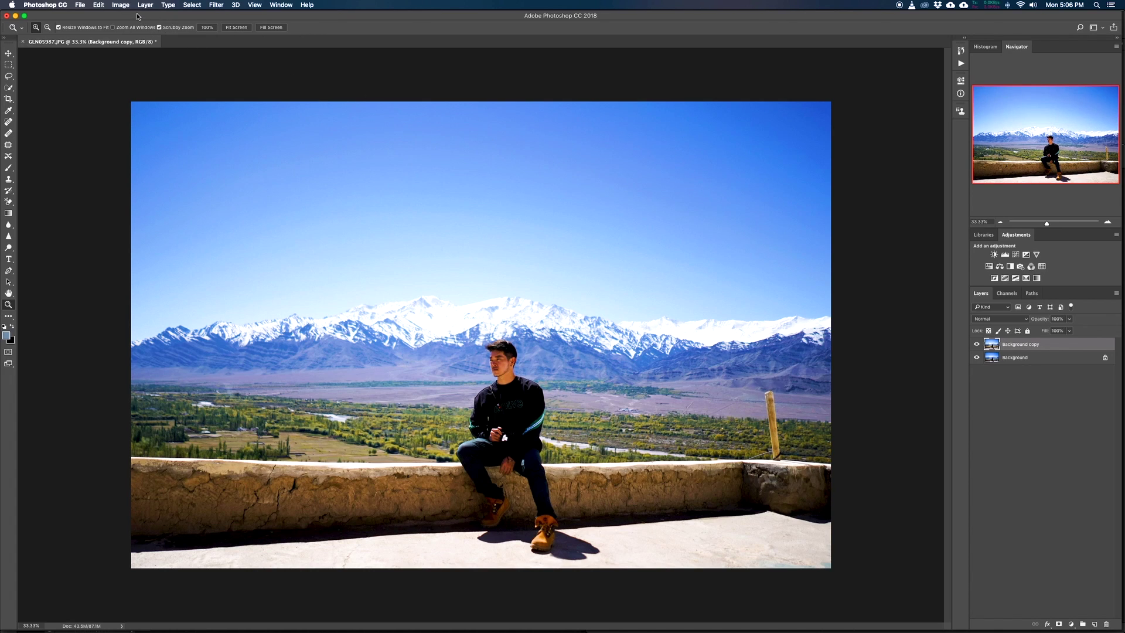
pyautogui.click(121, 5)
pyautogui.moveTo(137, 28)
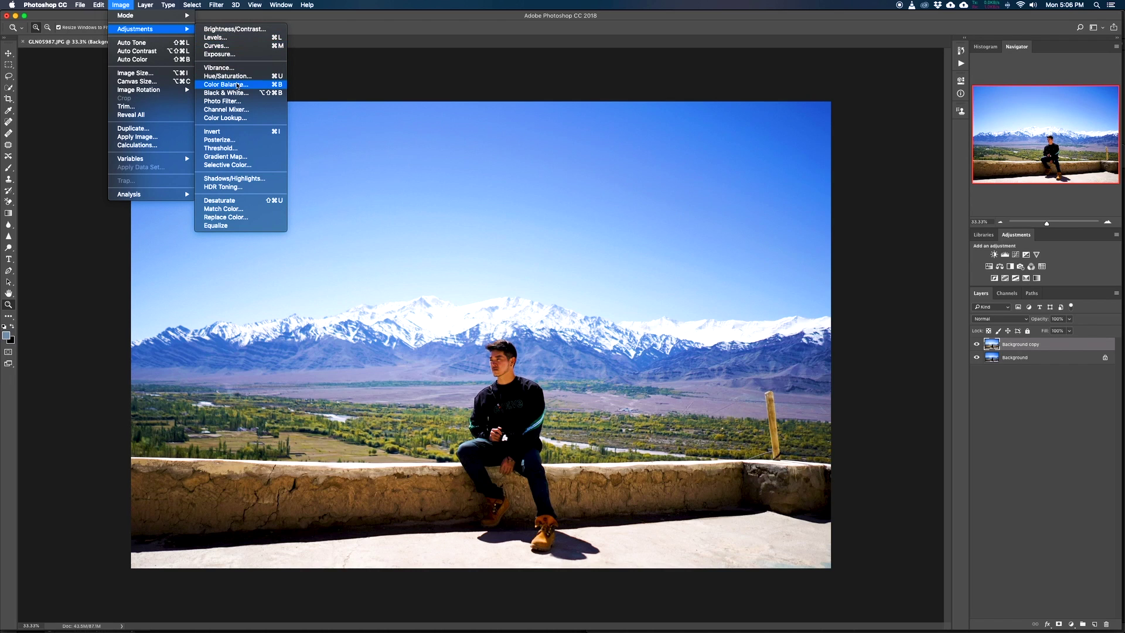
pyautogui.click(245, 182)
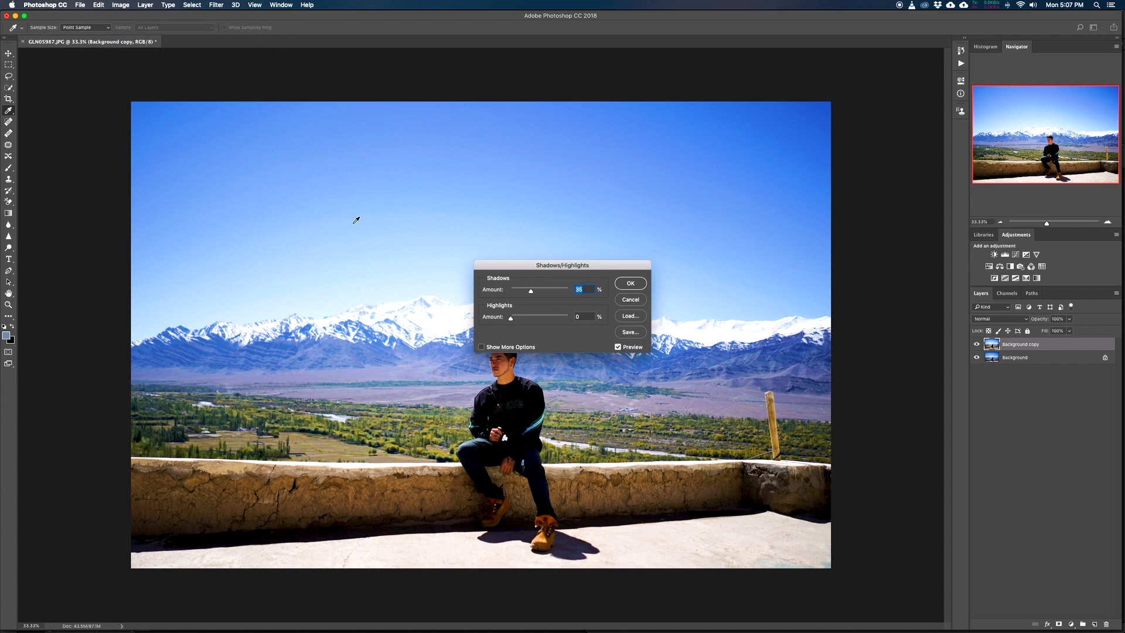
pyautogui.click(644, 164)
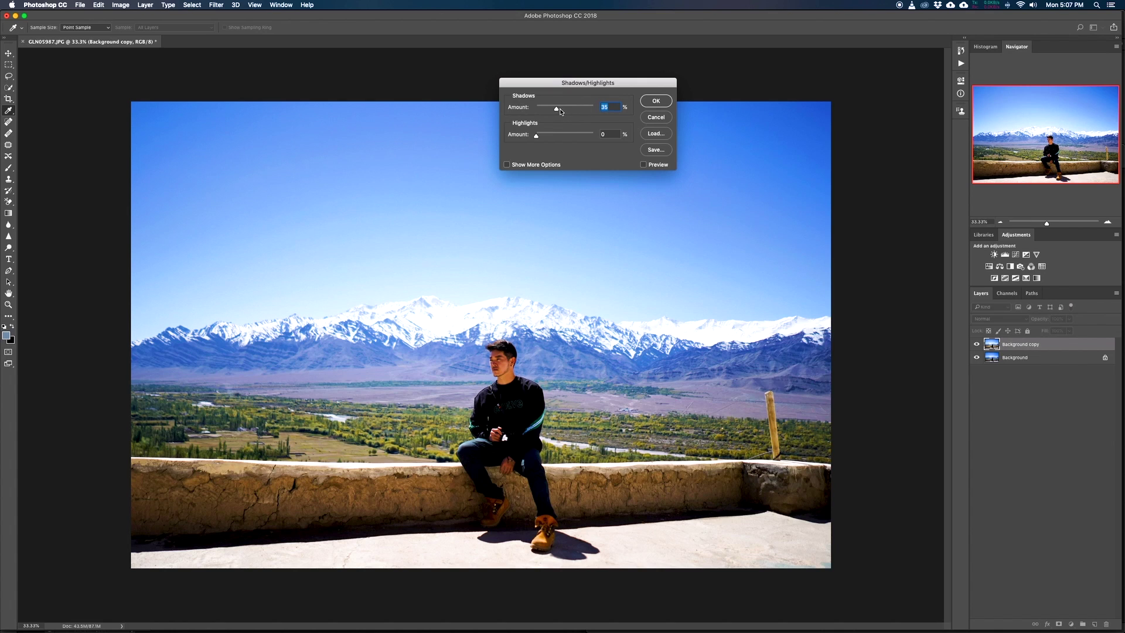
pyautogui.moveTo(556, 111); pyautogui.dragTo(543, 111)
# Step: Compare the image with the shadow adjustment preview off and on
pyautogui.click(643, 165)
pyautogui.click(643, 165)
pyautogui.click(643, 165)
pyautogui.click(643, 165)
pyautogui.click(643, 165)
pyautogui.click(643, 164)
pyautogui.click(643, 165)
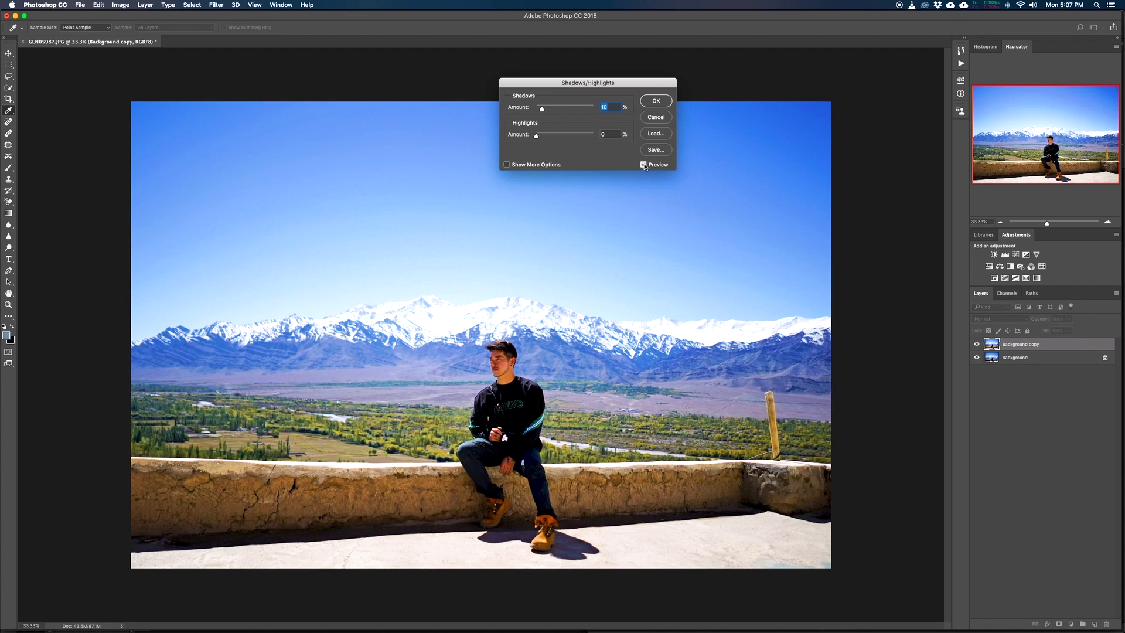
# Step: Set the Highlights amount to 5% and compare the image with the preview off and on
pyautogui.click(538, 136)
pyautogui.moveTo(540, 139)
pyautogui.mouseDown()
pyautogui.moveTo(560, 138)
pyautogui.moveTo(540, 138)
pyautogui.mouseUp()
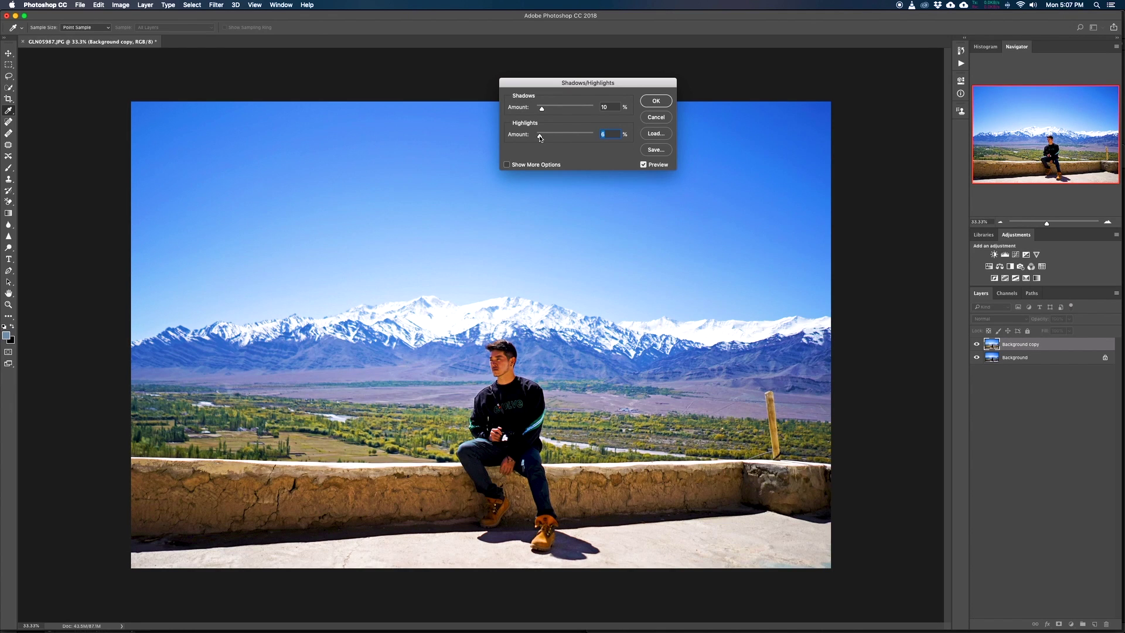
pyautogui.click(643, 165)
pyautogui.click(643, 164)
pyautogui.click(643, 164)
pyautogui.click(644, 165)
pyautogui.click(643, 164)
pyautogui.click(643, 164)
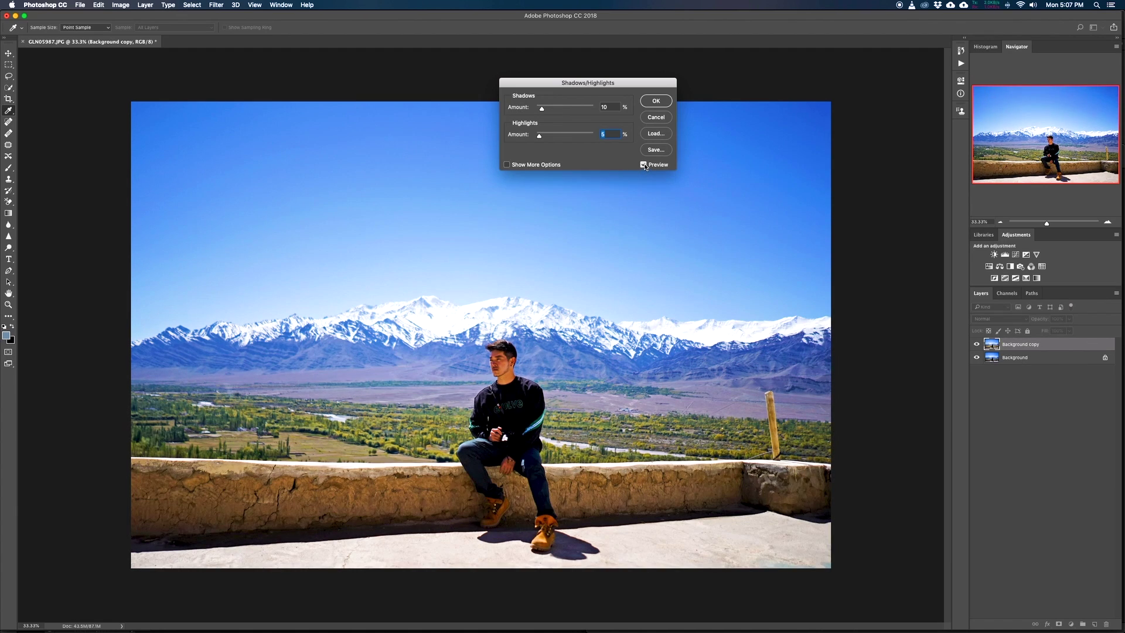